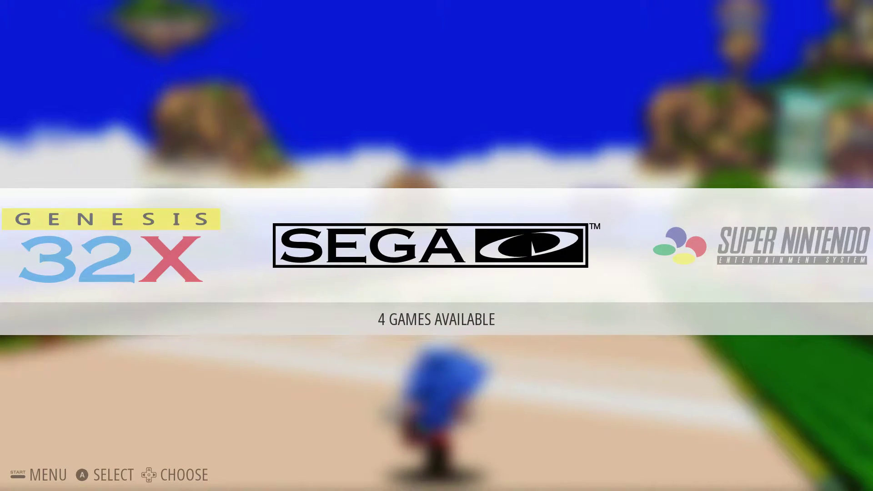
# Change the UI Settings theme set to SIMPLE (SYSTEMS) and return to the main menu
pyautogui.press('Down')
pyautogui.press('Down')
pyautogui.press('Return')
pyautogui.press('Down')
pyautogui.press('Down')
pyautogui.press('Down')
pyautogui.press('Down')
pyautogui.press('Down')
pyautogui.press('Down')
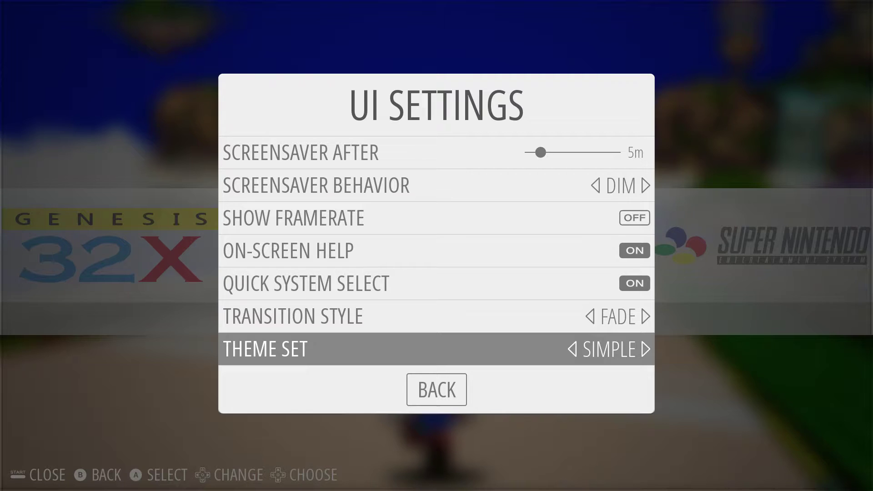
pyautogui.press('Right')
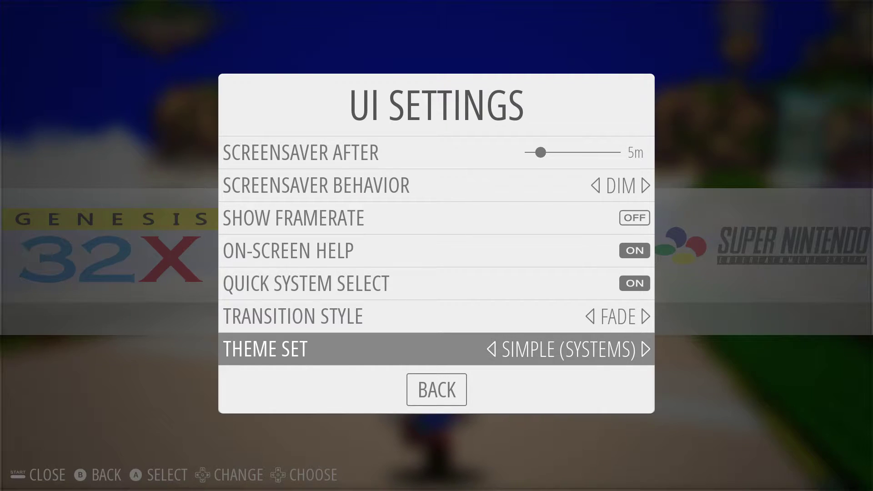
pyautogui.press('Return')
pyautogui.press('Return')
pyautogui.press('Escape')
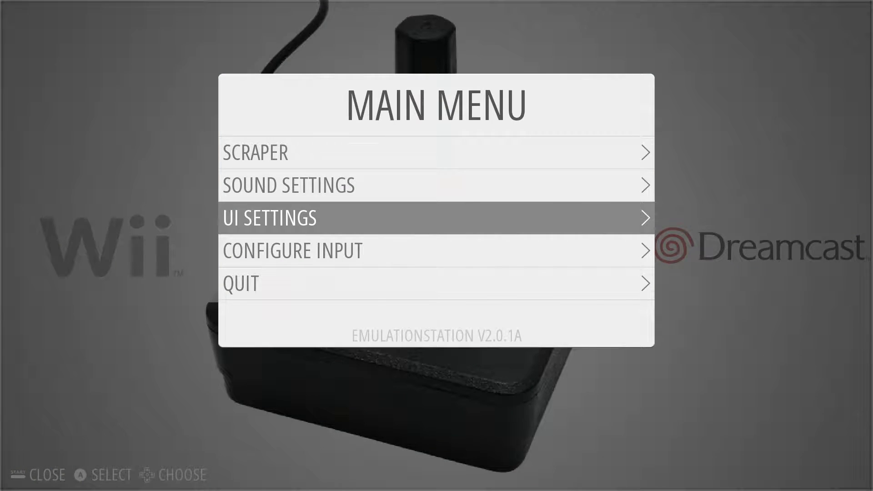
# Leave the menu and scroll the carousel from Wii through PlayStation, DS and NES to Nintendo 64
pyautogui.press('Escape')
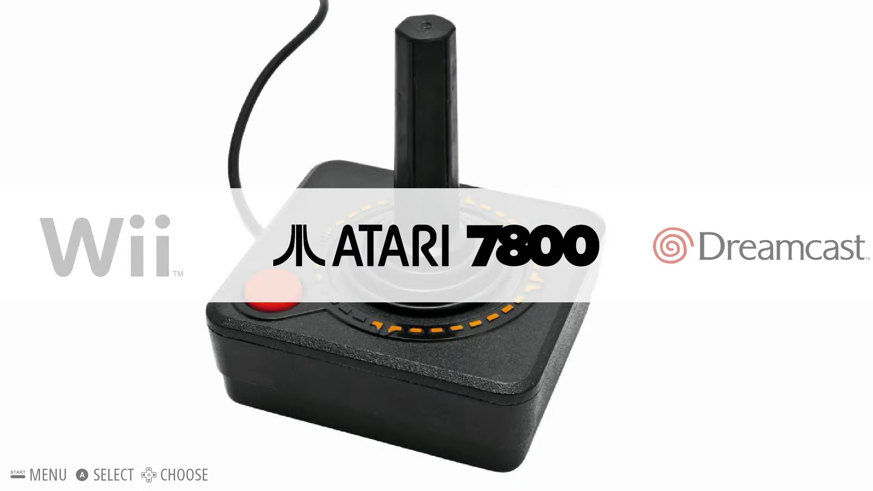
pyautogui.press('Left')
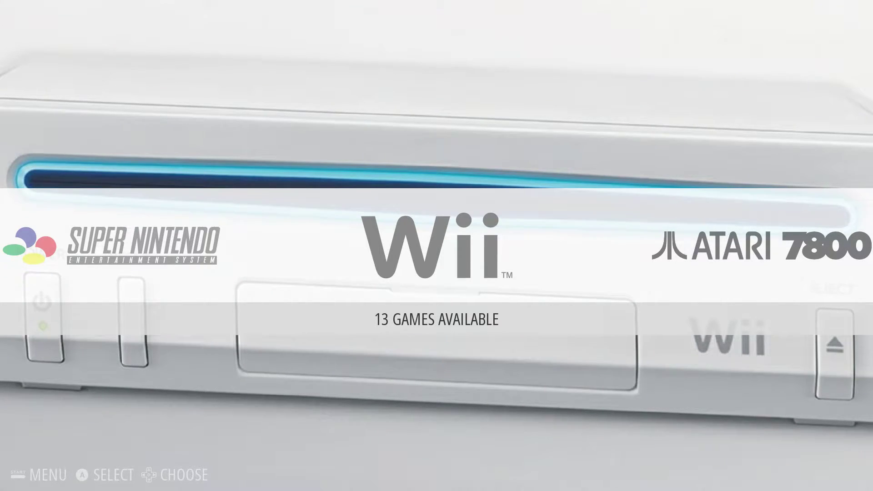
pyautogui.press('Left')
pyautogui.press('Left')
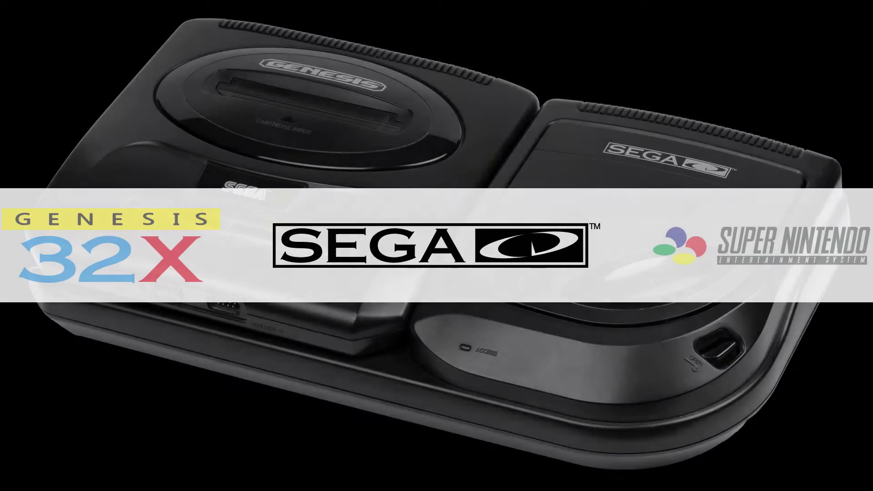
pyautogui.press('Left')
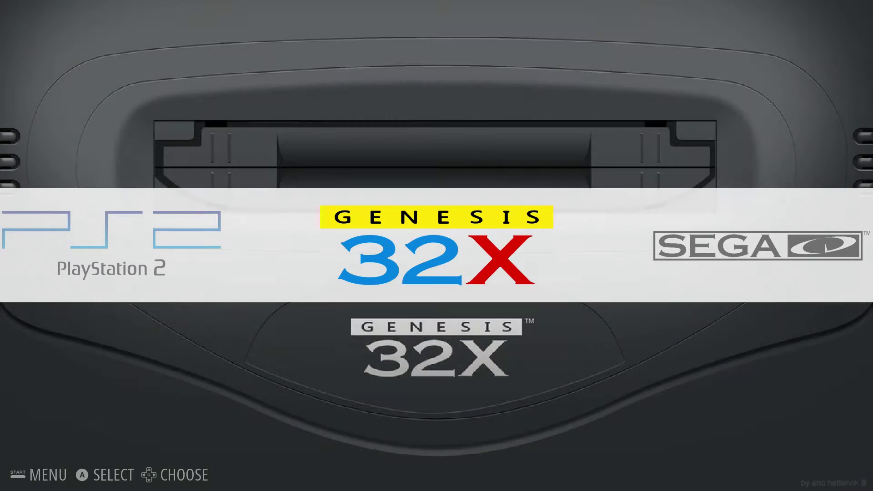
pyautogui.press('Left')
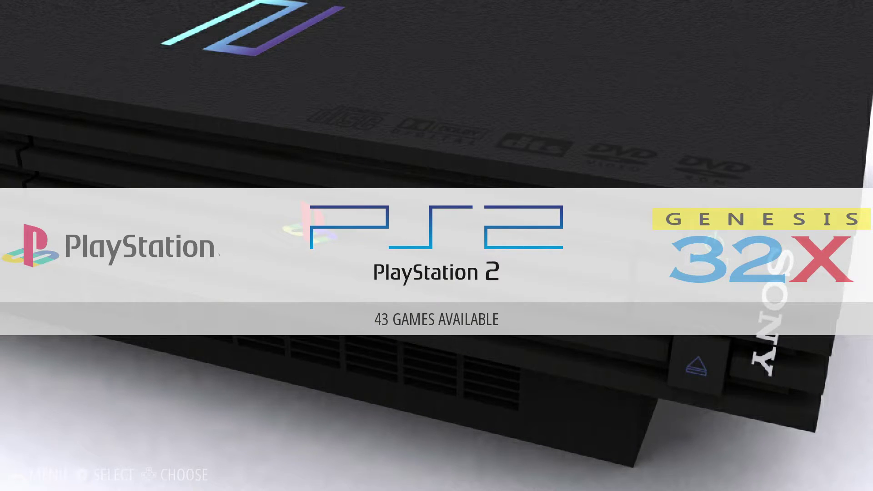
pyautogui.press('Left')
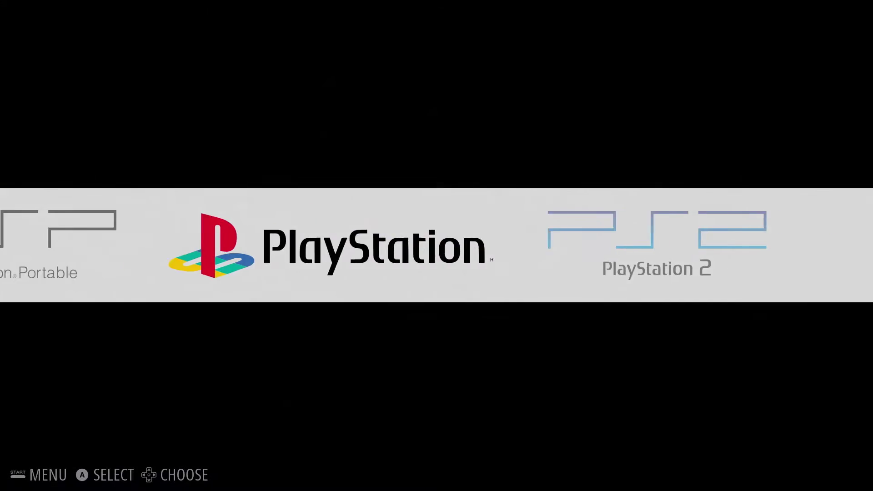
pyautogui.press('Left')
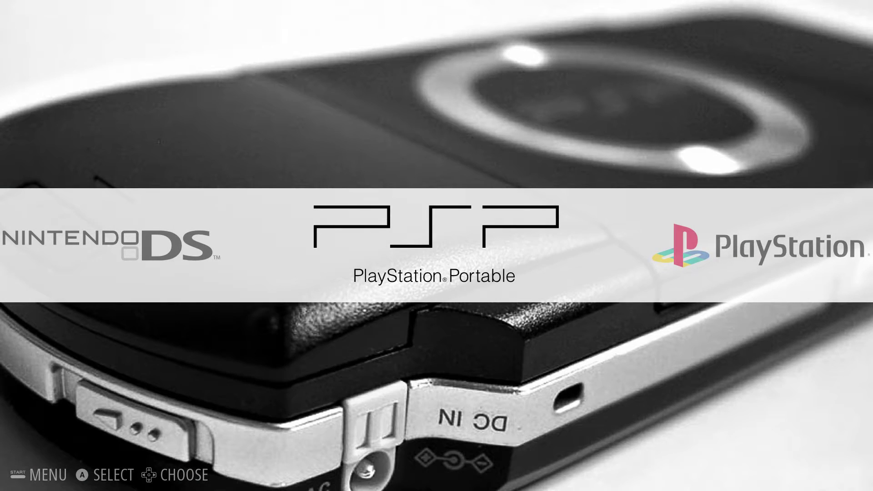
pyautogui.press('Left')
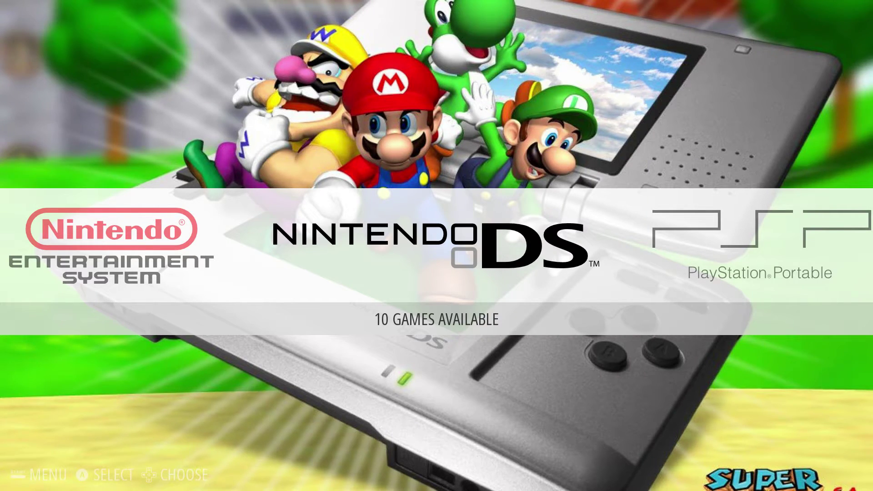
pyautogui.press('Left')
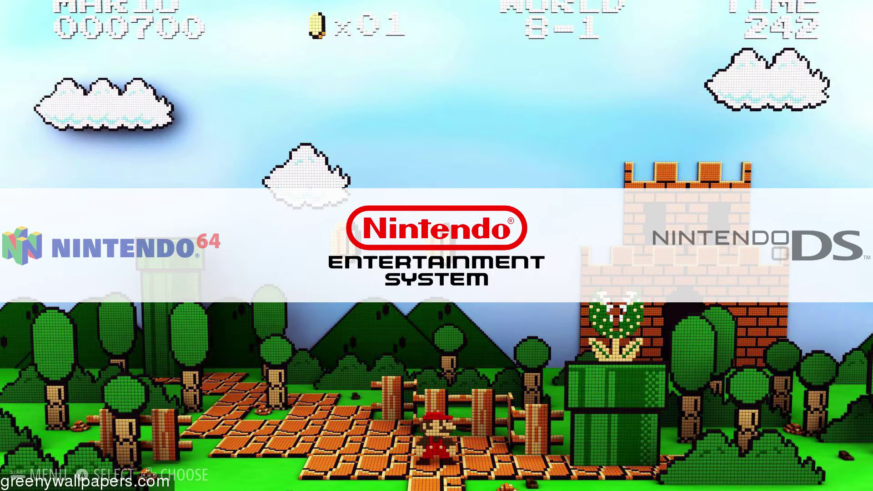
pyautogui.press('Left')
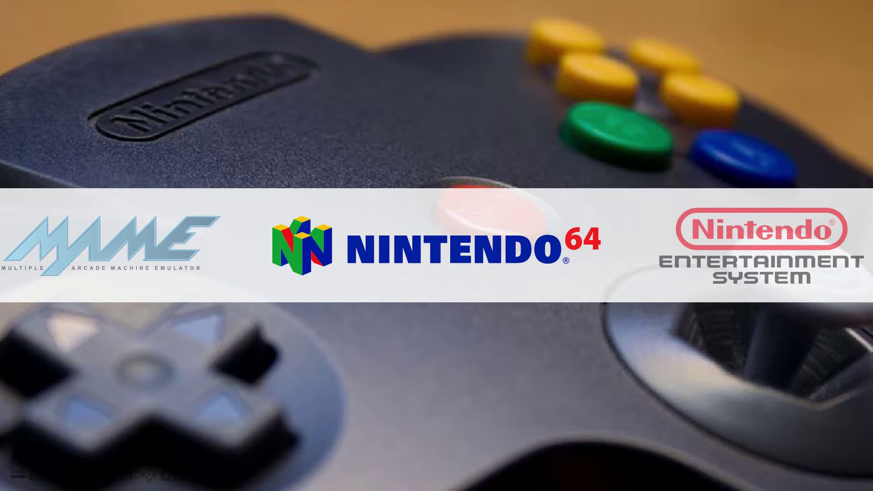
# Set the theme set back to SIMPLE in UI Settings
pyautogui.press('F1')
pyautogui.press('Down')
pyautogui.press('Down')
pyautogui.press('Return')
pyautogui.press('Down')
pyautogui.press('Down')
pyautogui.press('Down')
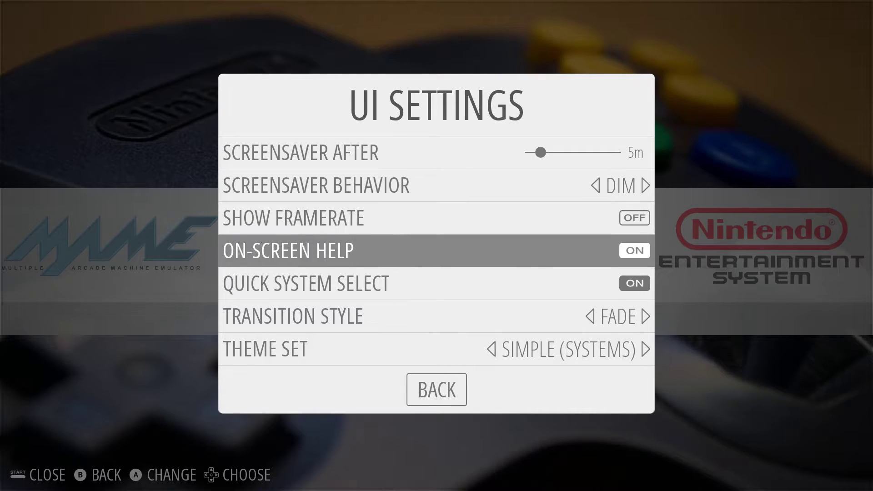
pyautogui.press('Down')
pyautogui.press('Down')
pyautogui.press('Down')
pyautogui.press('Right')
pyautogui.press('Return')
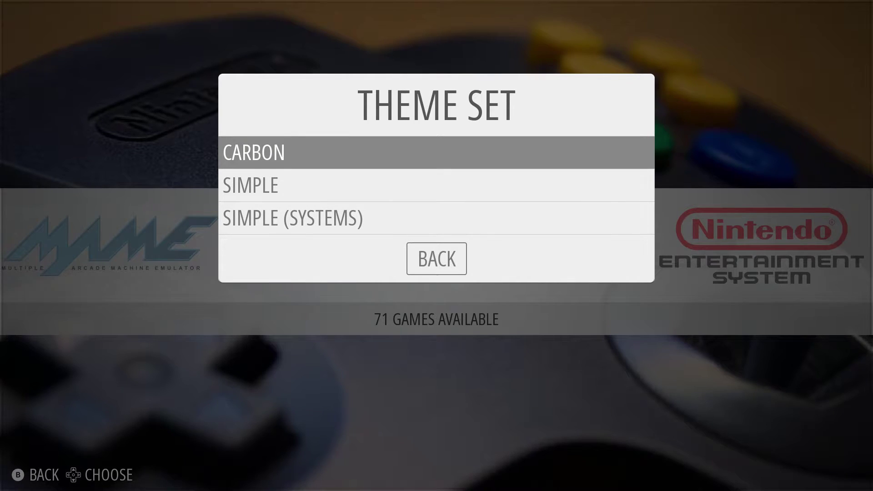
pyautogui.press('Down')
pyautogui.press('Down')
pyautogui.press('Up')
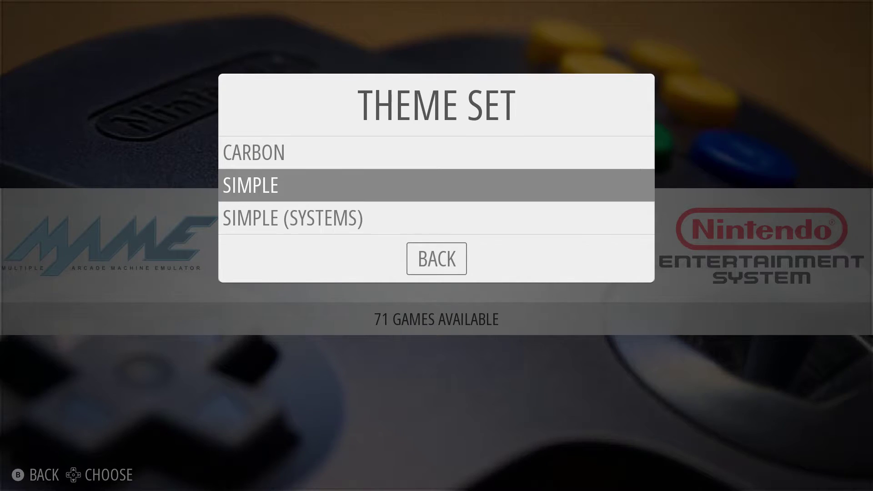
pyautogui.press('Return')
# Scroll the carousel from MAME through Dreamcast to Atari 7800, then quit EmulationStation
pyautogui.press('Escape')
pyautogui.press('Escape')
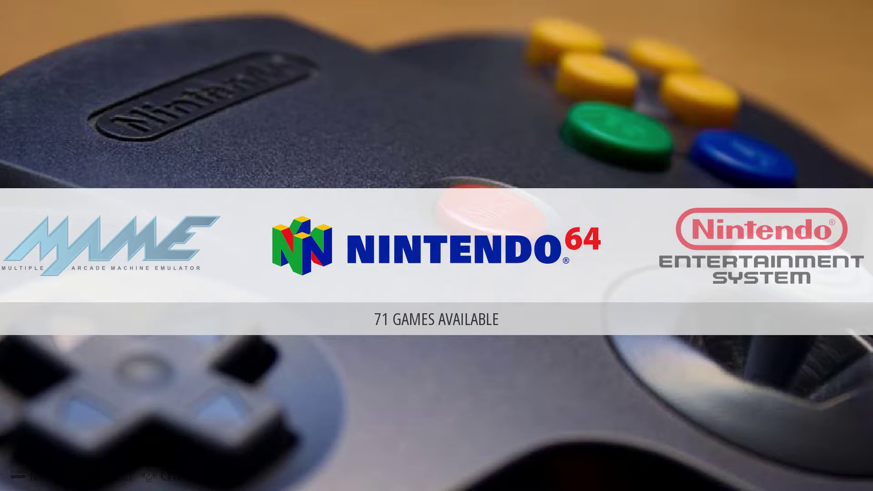
pyautogui.press('Left')
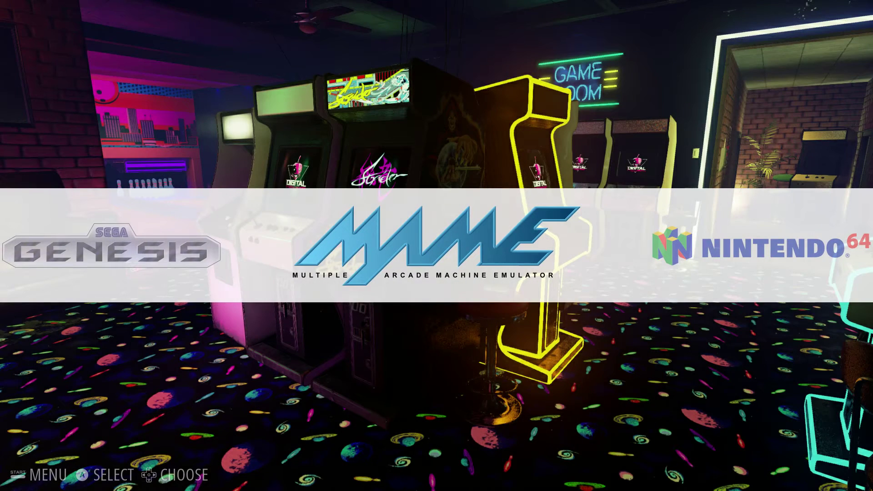
pyautogui.press('Left')
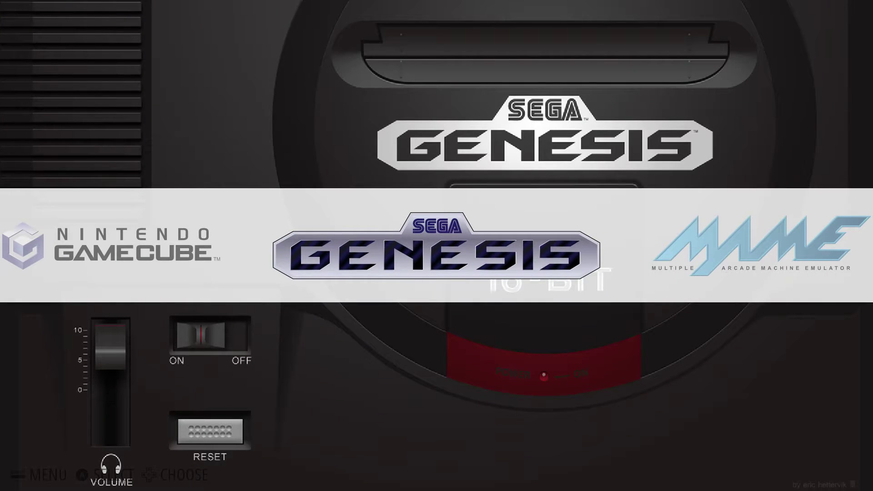
pyautogui.press('Left')
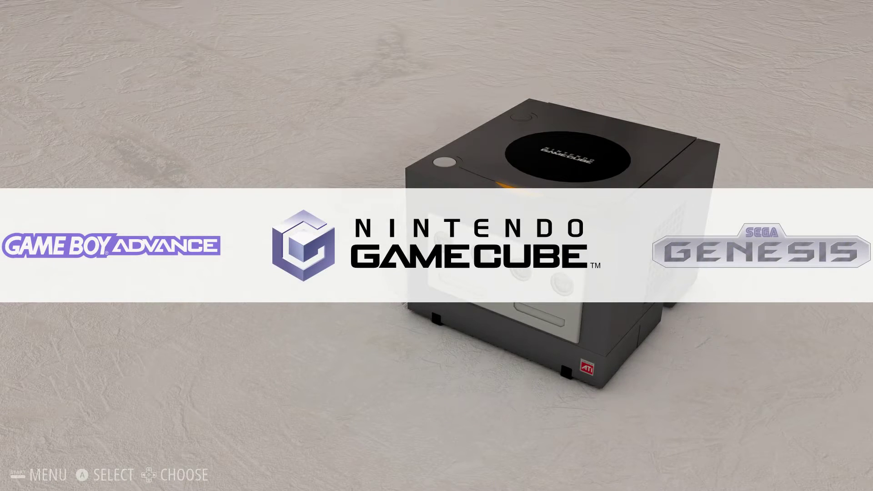
pyautogui.press('Left')
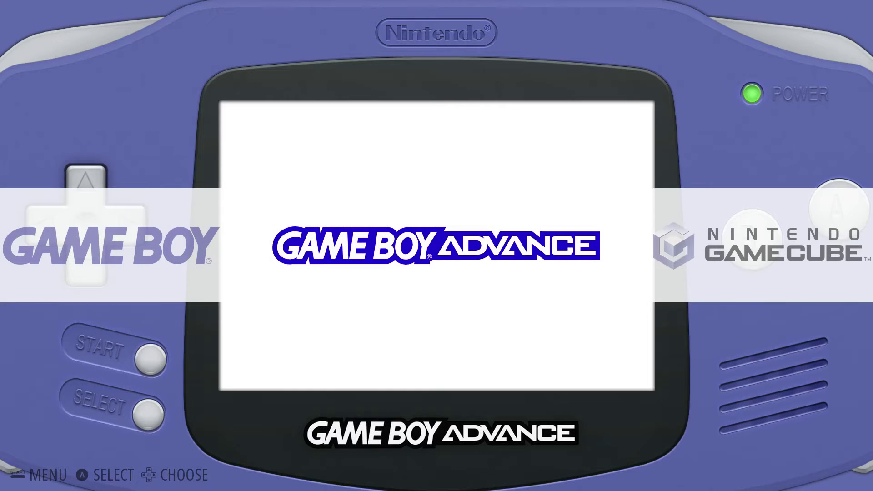
pyautogui.press('Left')
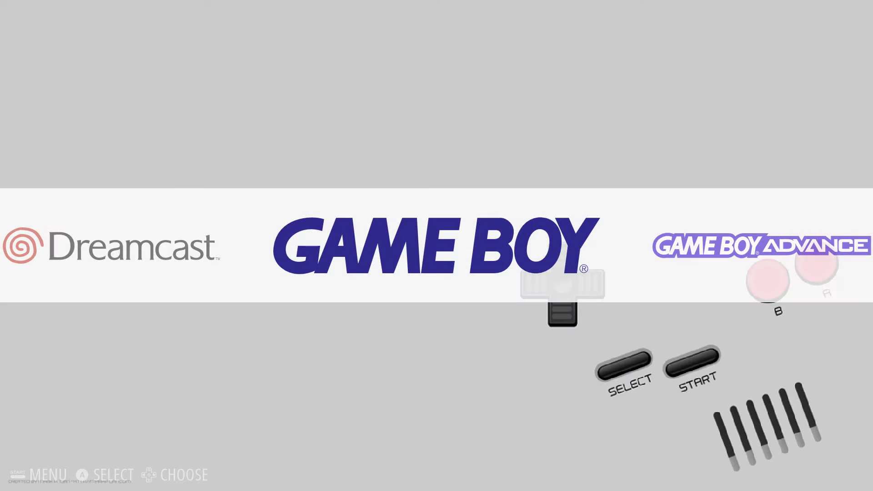
pyautogui.press('Left')
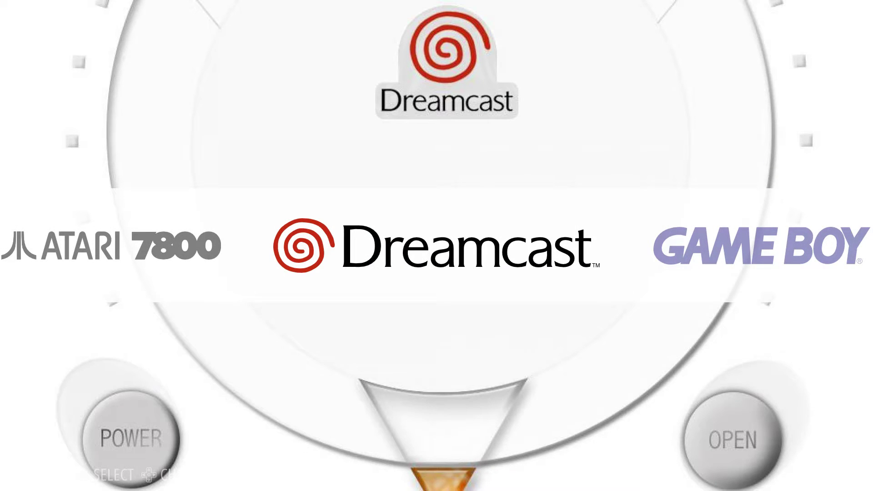
pyautogui.press('Left')
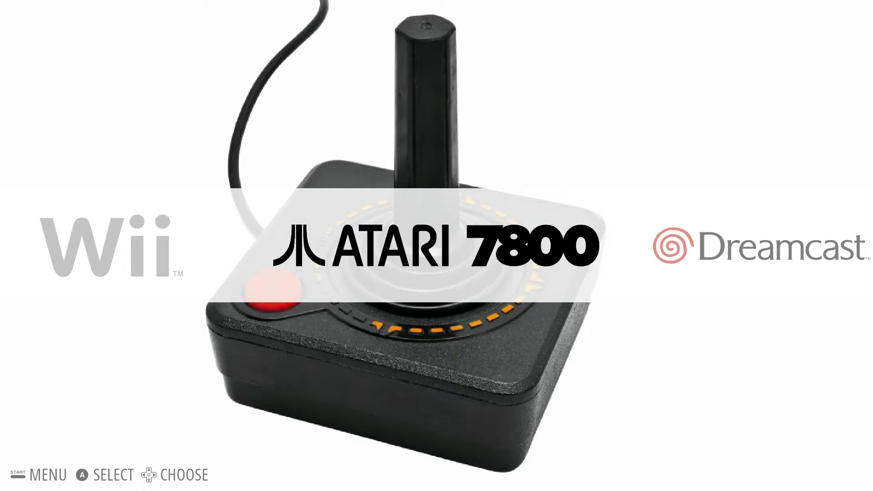
pyautogui.hotkey('alt', 'F4')
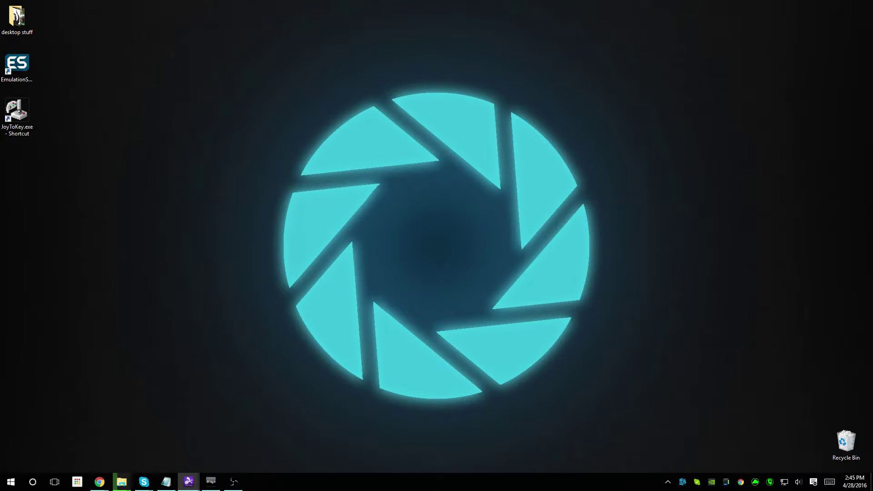
# Restore the .emulationstation window and open themes\simple (Systems) to list its 62 system folders
pyautogui.click(122, 481)
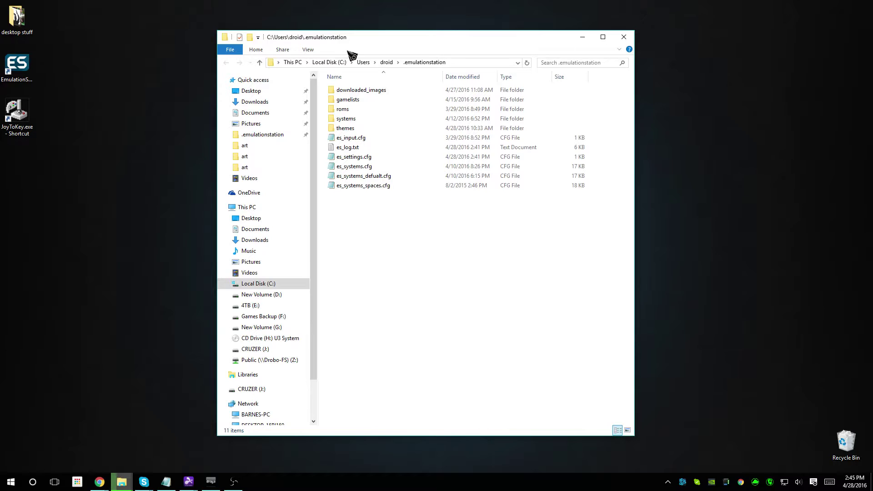
pyautogui.doubleClick(380, 130)
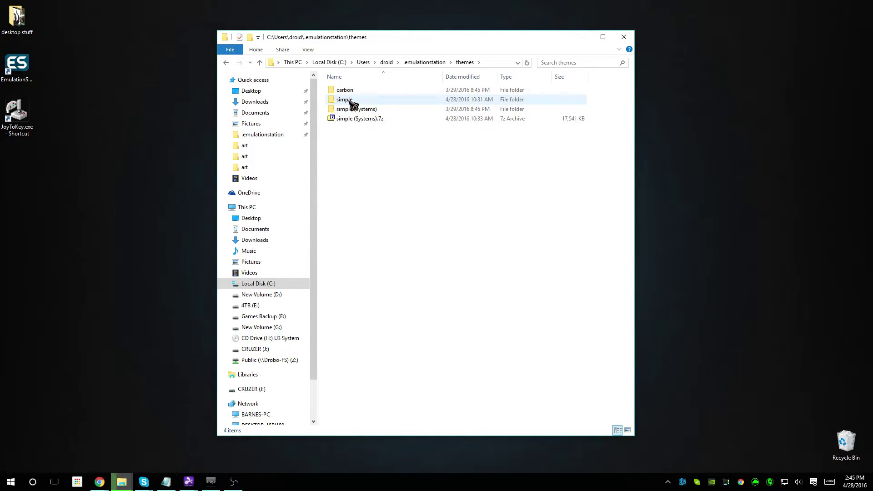
pyautogui.moveTo(352, 113)
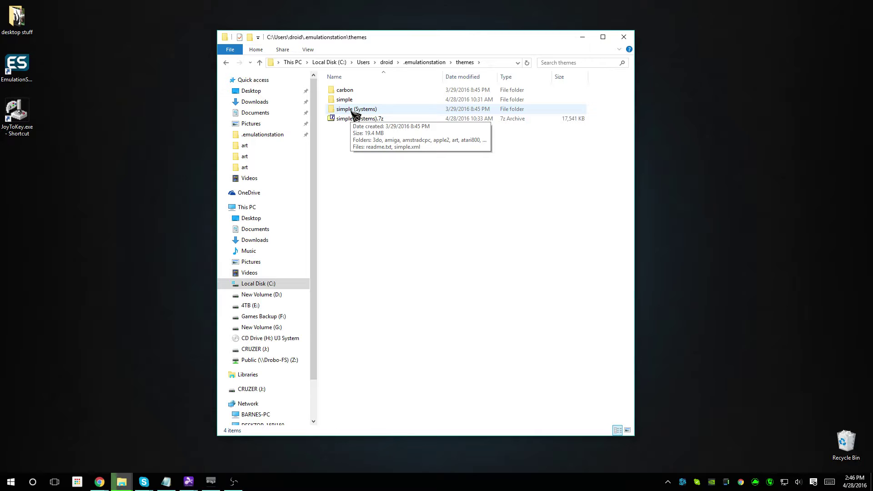
pyautogui.doubleClick(355, 110)
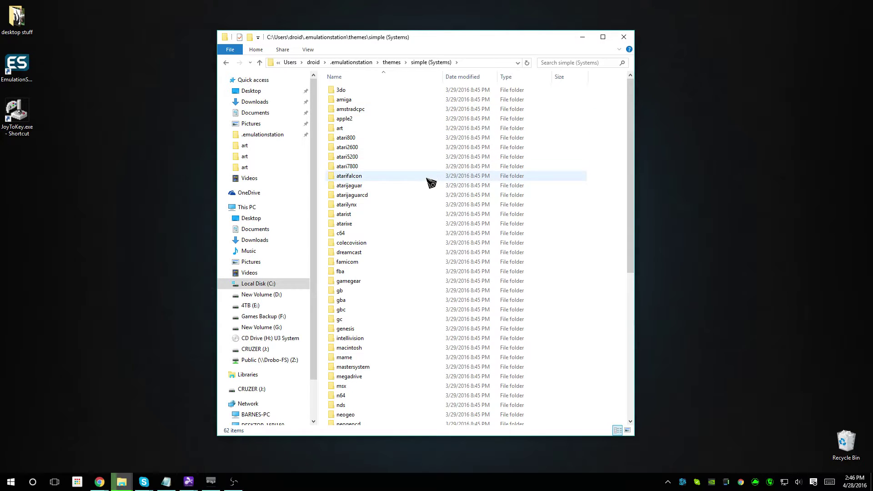
pyautogui.moveTo(415, 188)
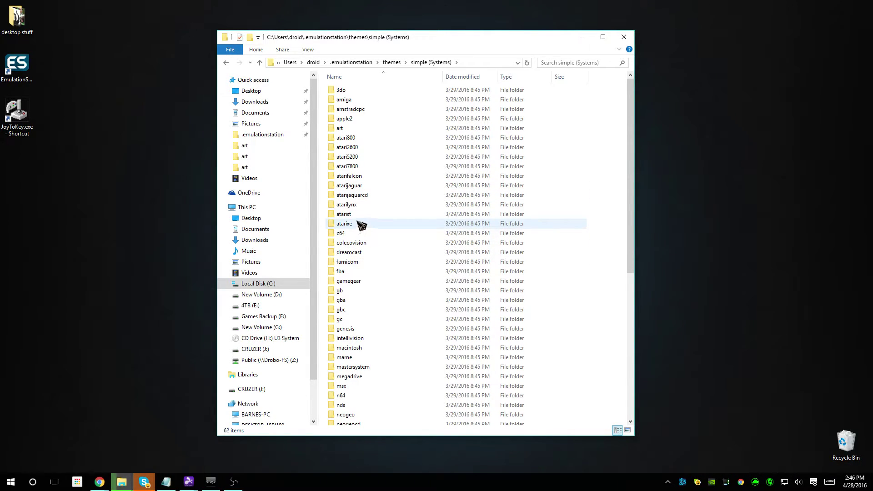
# Preview the blurred atari5200 background a5200_art_blur.jpg from the atari5200 art folder
pyautogui.click(370, 167)
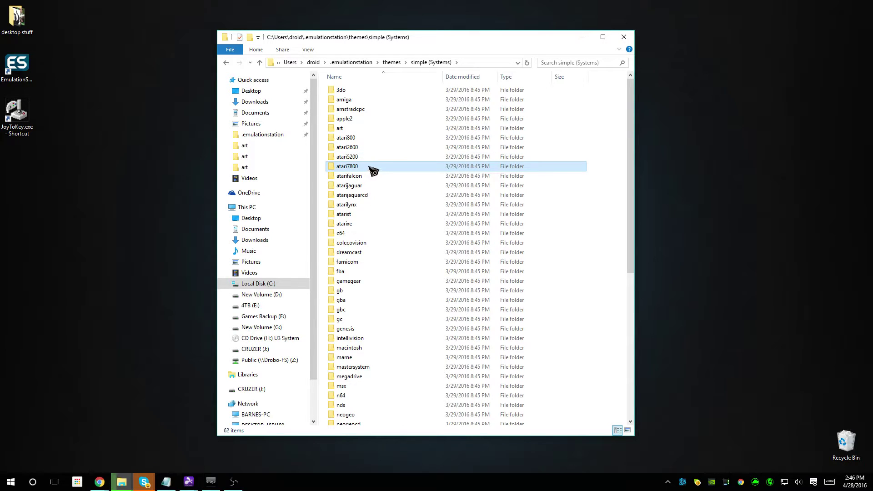
pyautogui.doubleClick(363, 158)
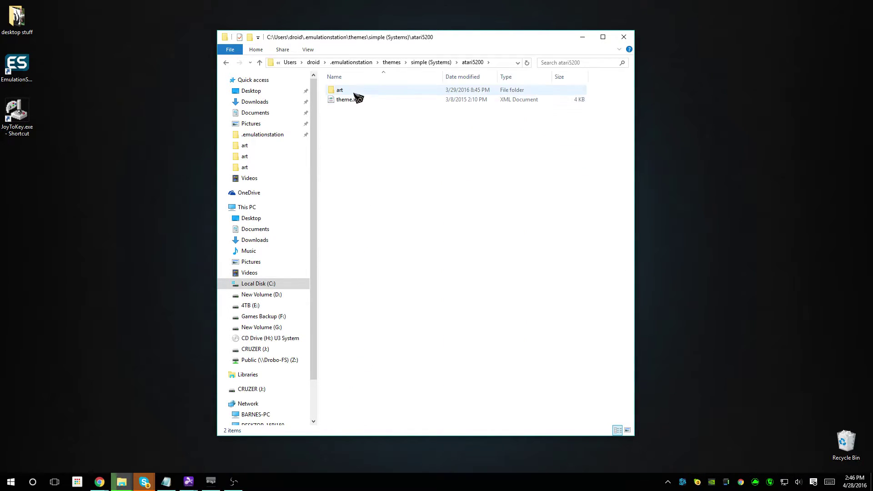
pyautogui.doubleClick(355, 92)
pyautogui.click(445, 120)
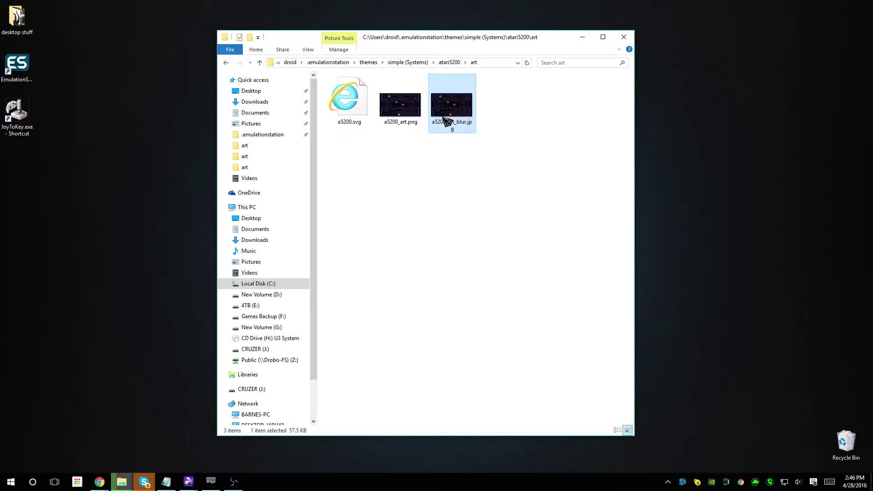
pyautogui.doubleClick(446, 122)
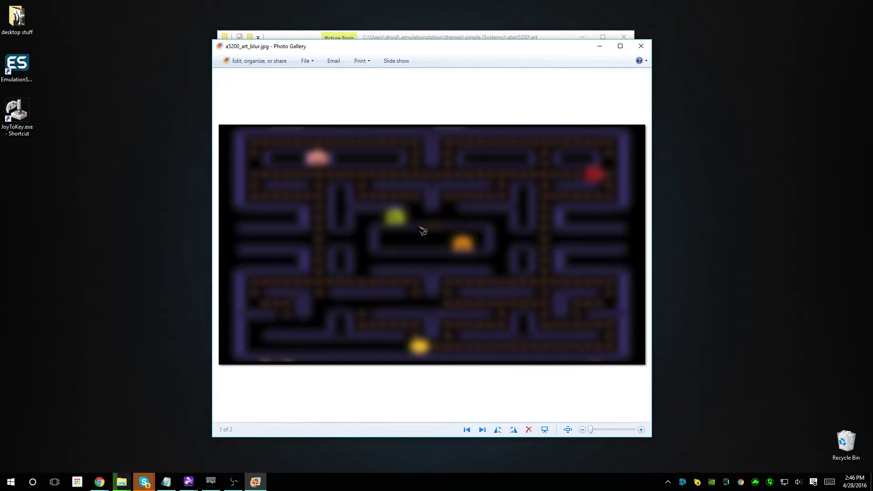
pyautogui.click(641, 46)
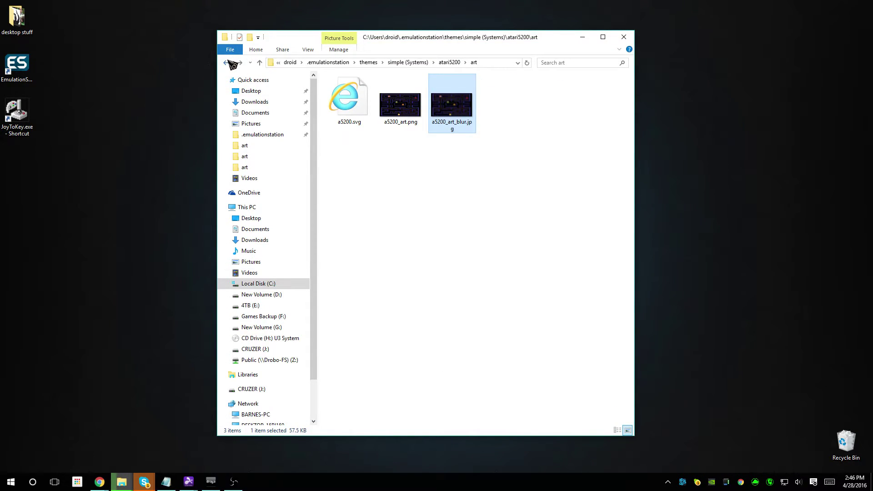
# Preview gc_art_blur.jpg and gc_art_blurdefulat.jpg in gc\art, then return to the gc folder
pyautogui.click(229, 63)
pyautogui.click(230, 62)
pyautogui.scroll(-3, 416, 306)
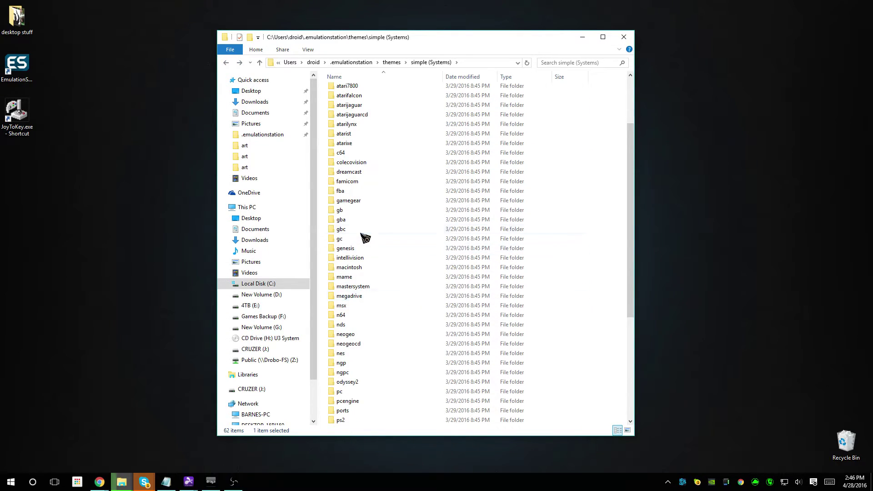
pyautogui.doubleClick(366, 238)
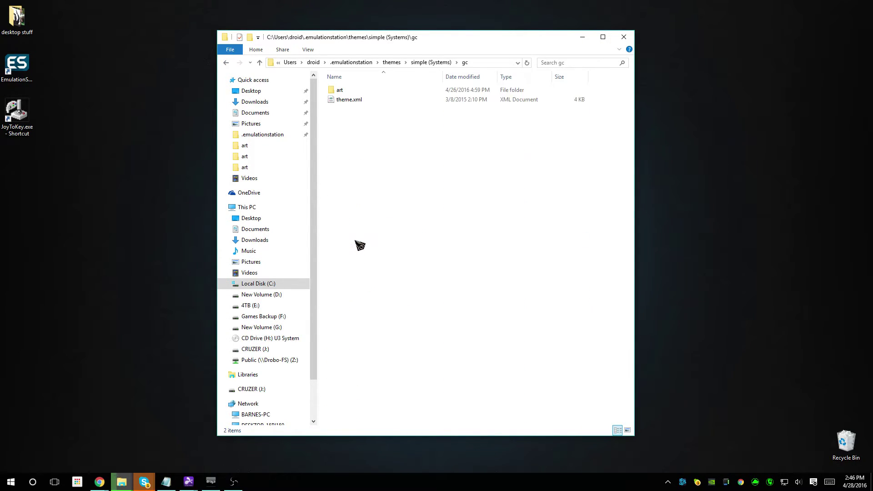
pyautogui.doubleClick(350, 91)
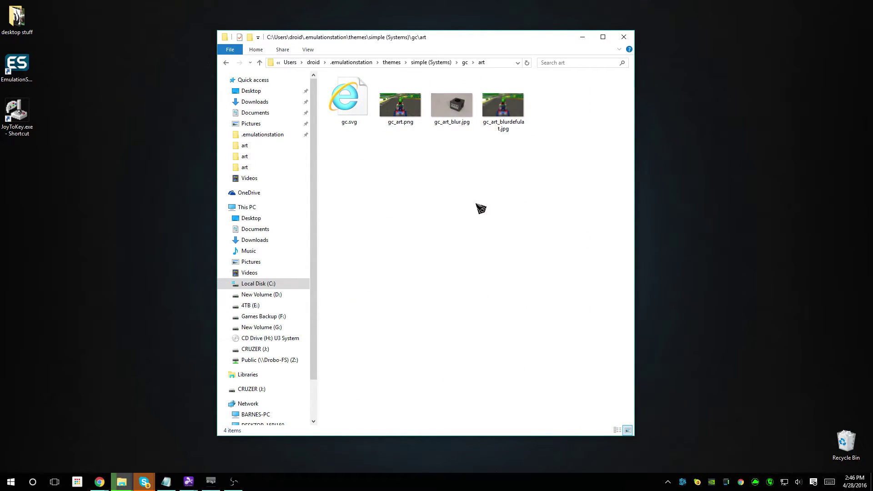
pyautogui.doubleClick(457, 114)
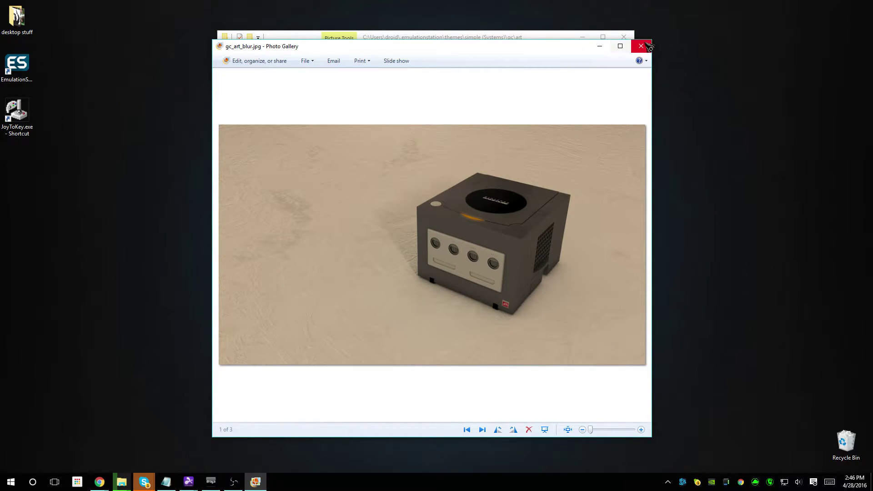
pyautogui.click(647, 45)
pyautogui.doubleClick(504, 109)
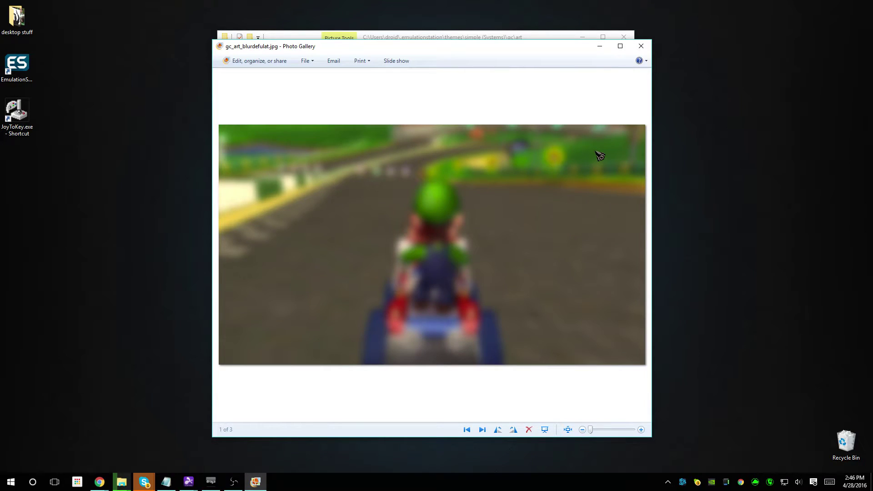
pyautogui.click(648, 46)
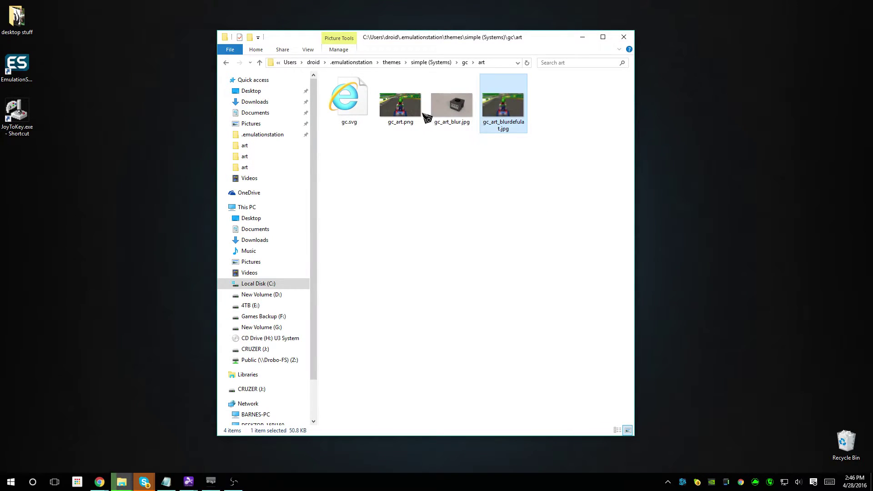
pyautogui.click(226, 62)
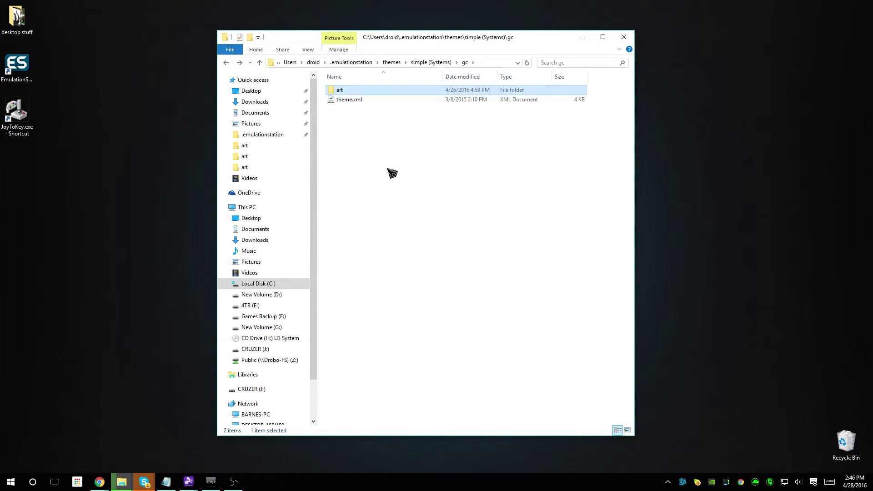
pyautogui.doubleClick(351, 101)
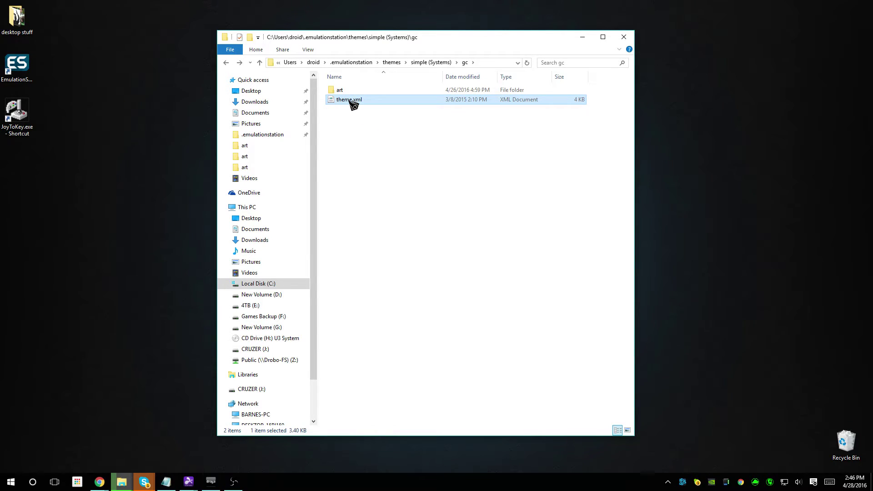
pyautogui.moveTo(421, 133)
pyautogui.mouseDown()
pyautogui.moveTo(422, 95)
pyautogui.moveTo(438, 133)
pyautogui.mouseUp()
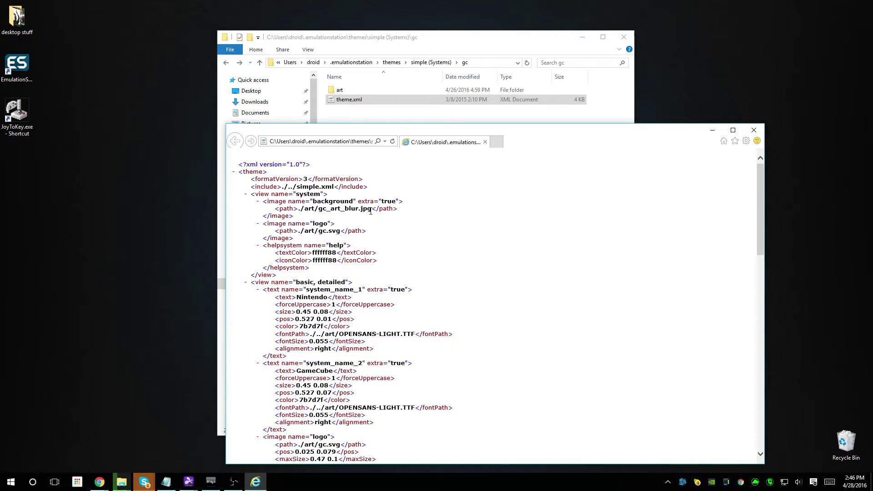
pyautogui.moveTo(362, 210); pyautogui.dragTo(325, 210)
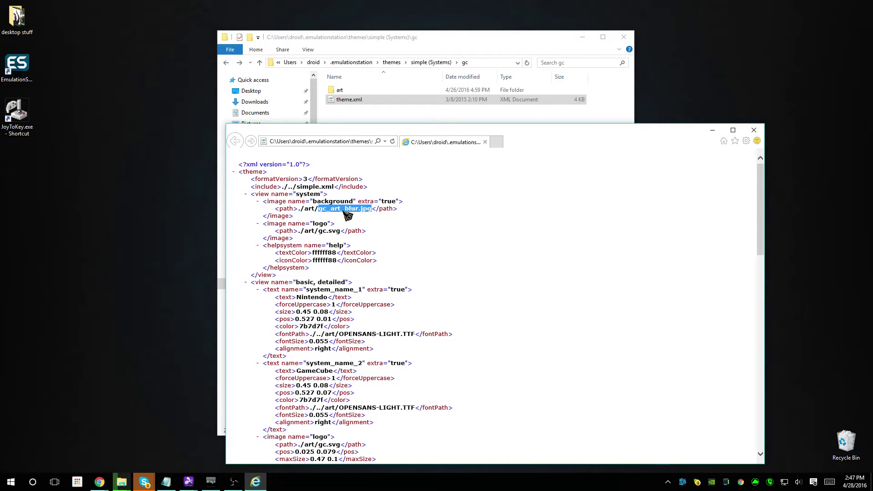
pyautogui.click(753, 130)
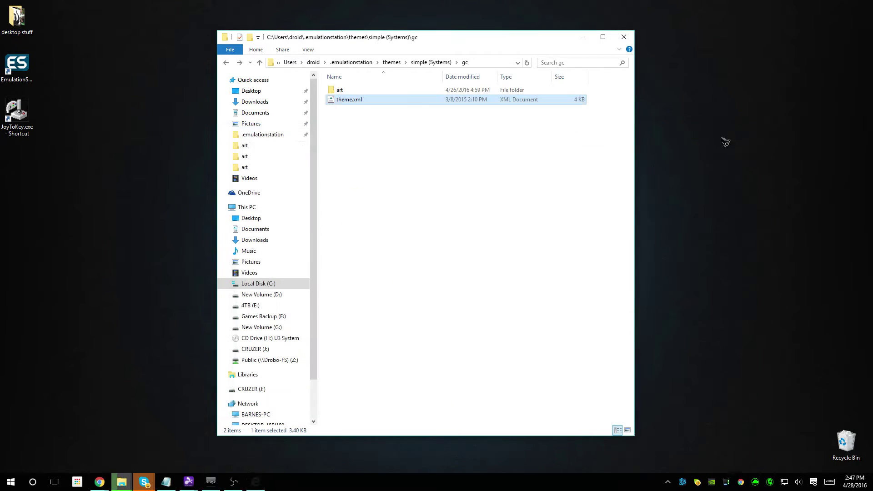
# Check both gc blur JPGs, view gc_art_blur.jpg, then relaunch EmulationStation from the desktop icon
pyautogui.doubleClick(366, 93)
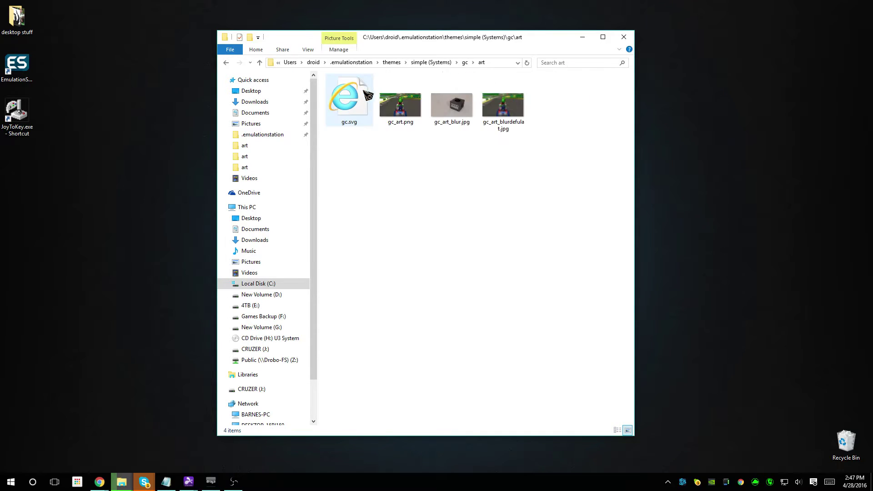
pyautogui.click(511, 130)
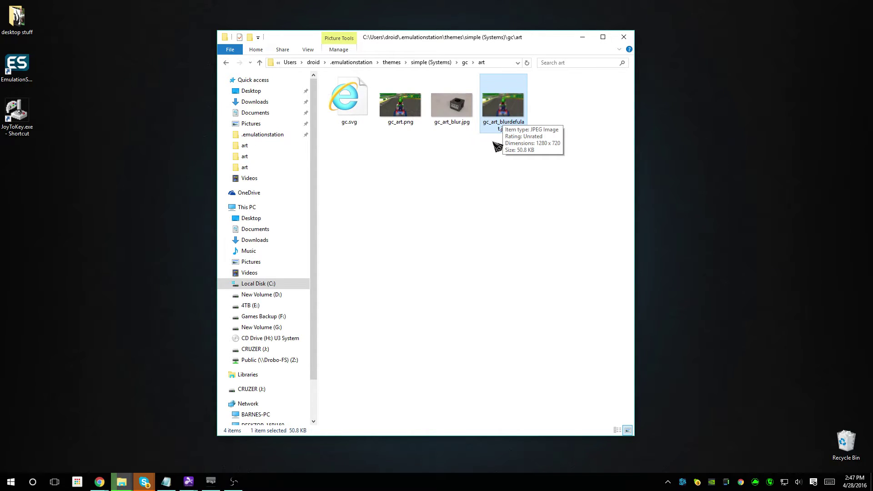
pyautogui.click(452, 122)
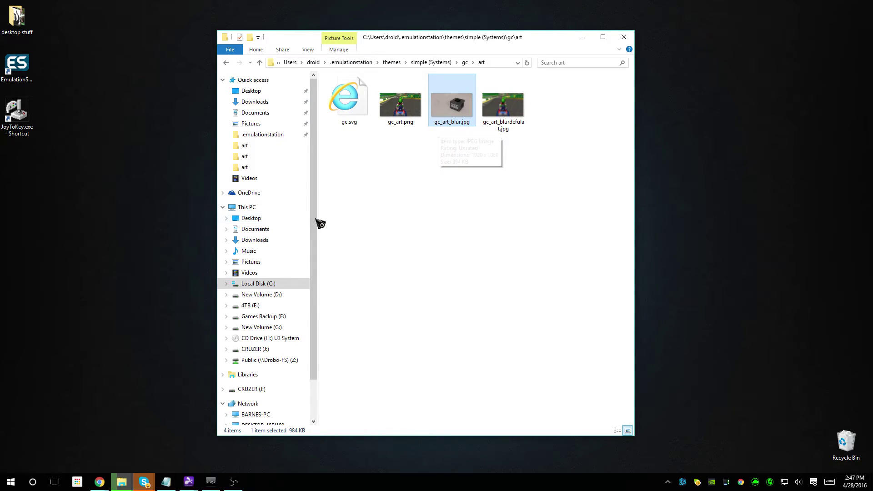
pyautogui.doubleClick(455, 111)
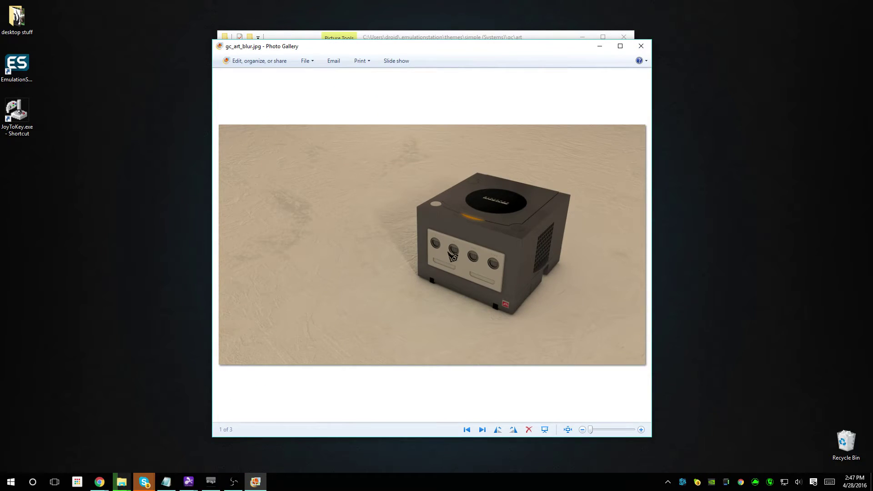
pyautogui.click(641, 46)
pyautogui.doubleClick(17, 65)
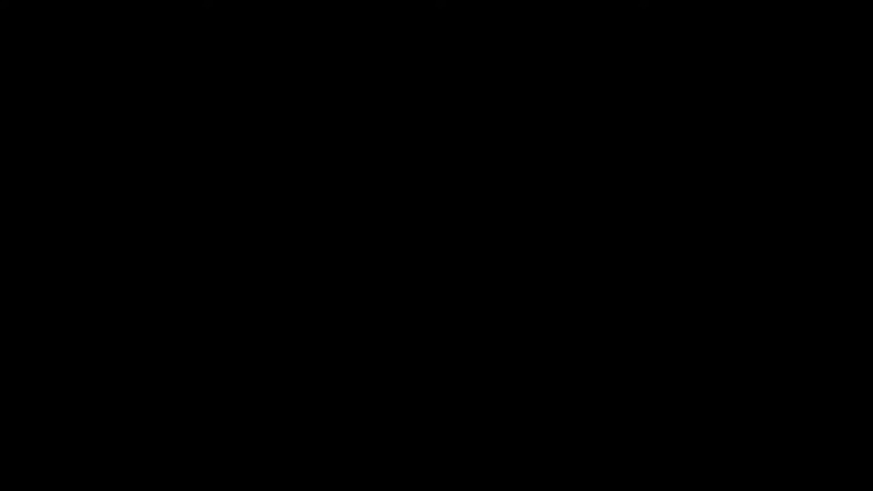
# Change the UI Settings theme set from SIMPLE (SYSTEMS) to SIMPLE and apply it
pyautogui.press('Left')
pyautogui.press('Left')
pyautogui.press('Left')
pyautogui.press('Left')
pyautogui.press('Left')
pyautogui.press('Left')
pyautogui.press('Left')
pyautogui.press('Left')
pyautogui.press('Left')
pyautogui.press('Left')
pyautogui.press('Left')
pyautogui.press('Left')
pyautogui.press('Left')
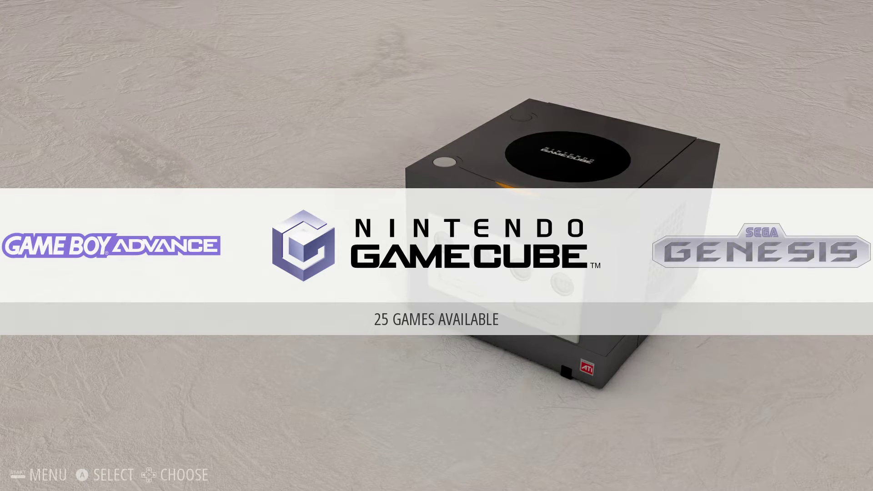
pyautogui.press('Return')
pyautogui.press('Down')
pyautogui.press('Down')
pyautogui.press('a')
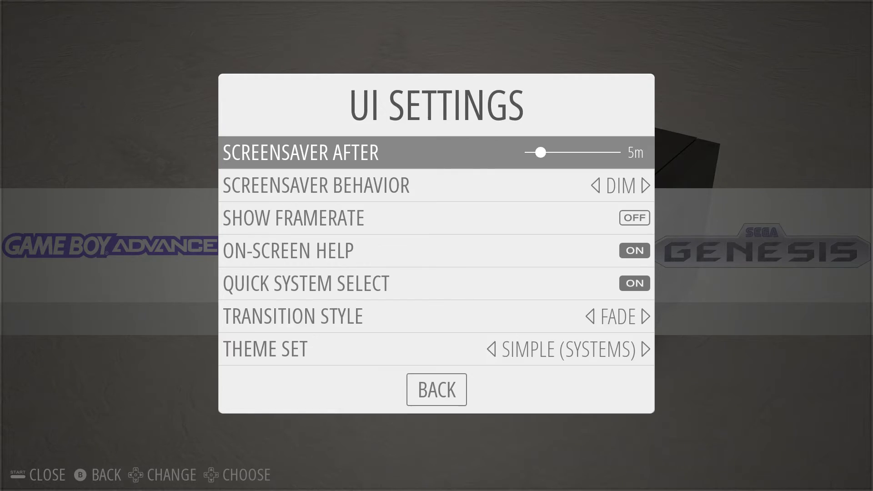
pyautogui.press('Down')
pyautogui.press('Down')
pyautogui.press('Down')
pyautogui.press('Down')
pyautogui.press('Return')
pyautogui.press('Up')
pyautogui.press('Up')
pyautogui.press('Down')
pyautogui.press('Return')
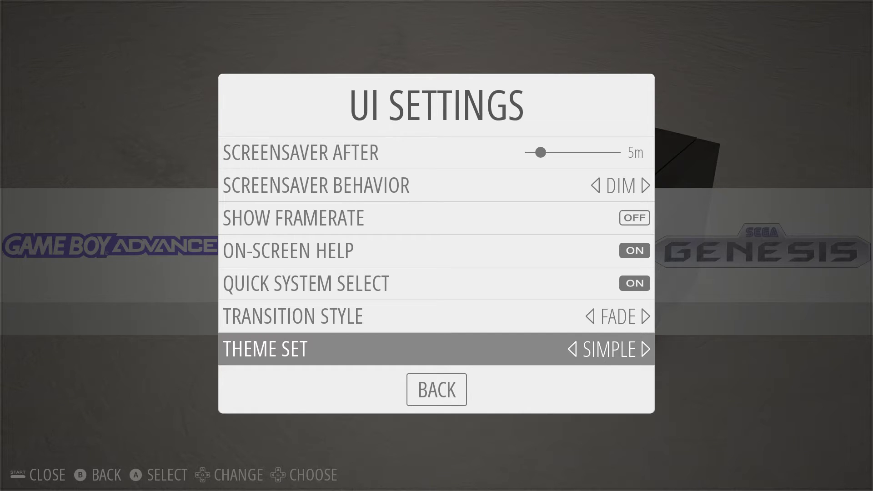
pyautogui.press('Escape')
pyautogui.press('Escape')
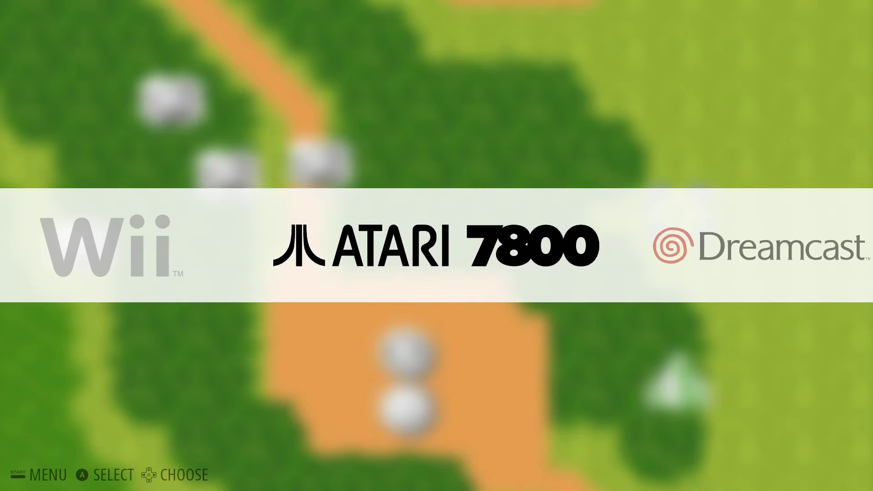
# Scroll to Super Nintendo and reopen UI Settings to confirm Theme Set reads SIMPLE
pyautogui.press('Left')
pyautogui.press('Left')
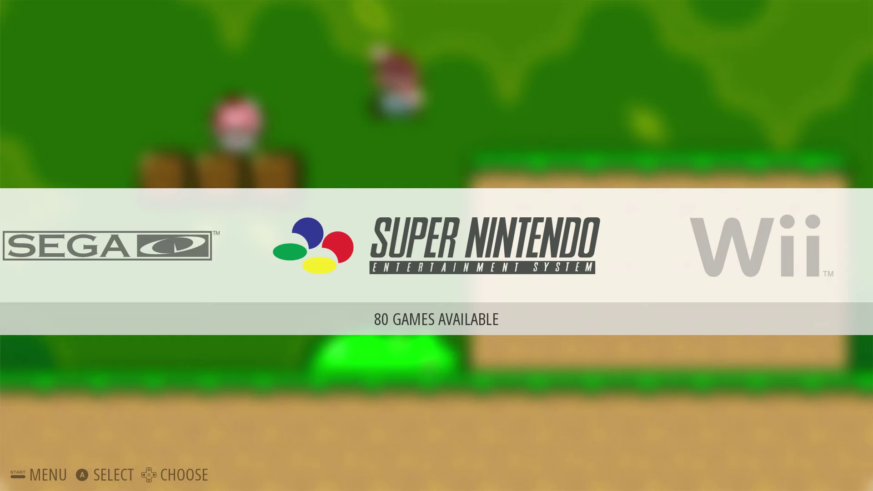
pyautogui.press('F1')
pyautogui.press('Down')
pyautogui.press('Down')
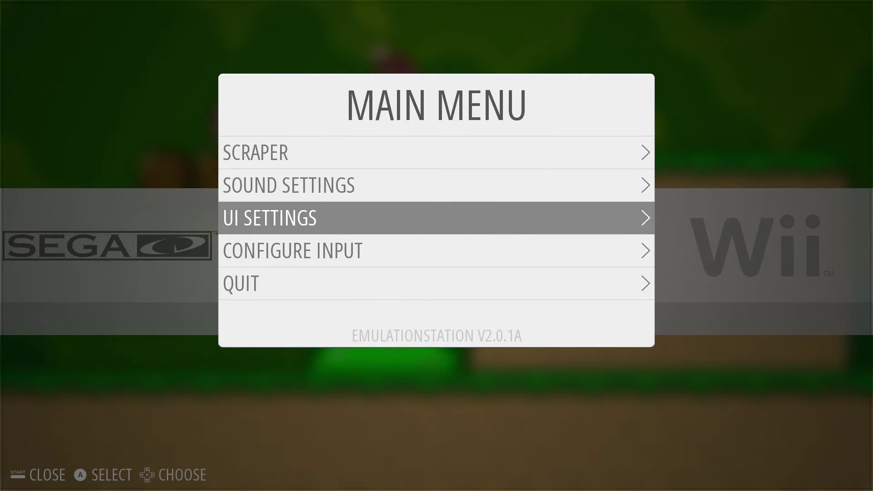
pyautogui.press('Return')
pyautogui.press('Down')
pyautogui.press('Down')
pyautogui.press('Down')
pyautogui.press('Down')
pyautogui.press('Down')
pyautogui.press('Down')
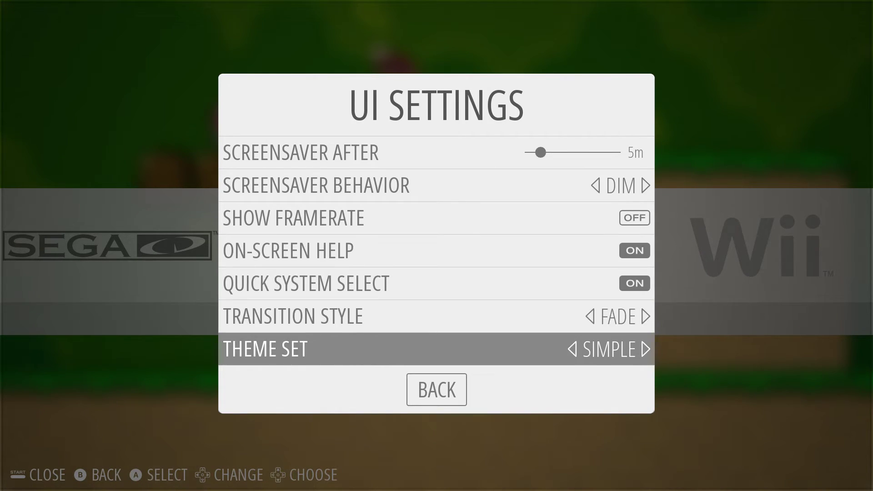